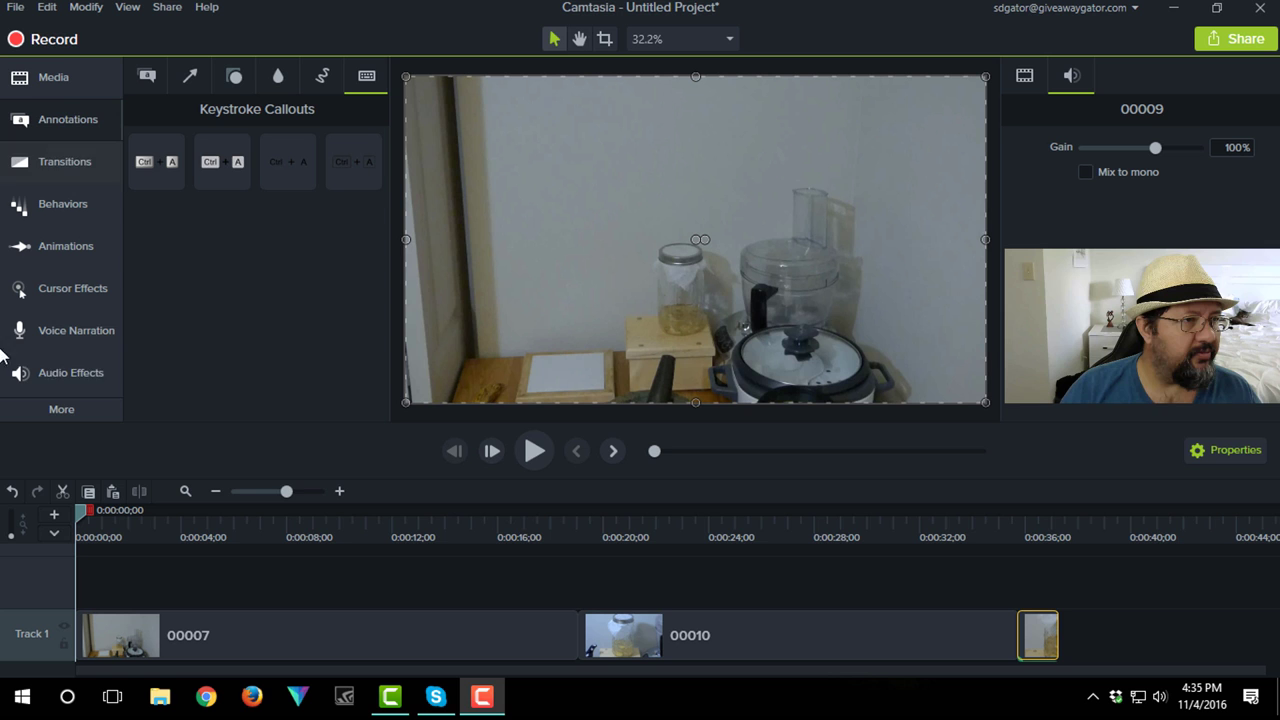
Show the three imported MTS clips in the Media Bin and check clips 00007, 00010 and 00009 on Track 1
click(40, 76)
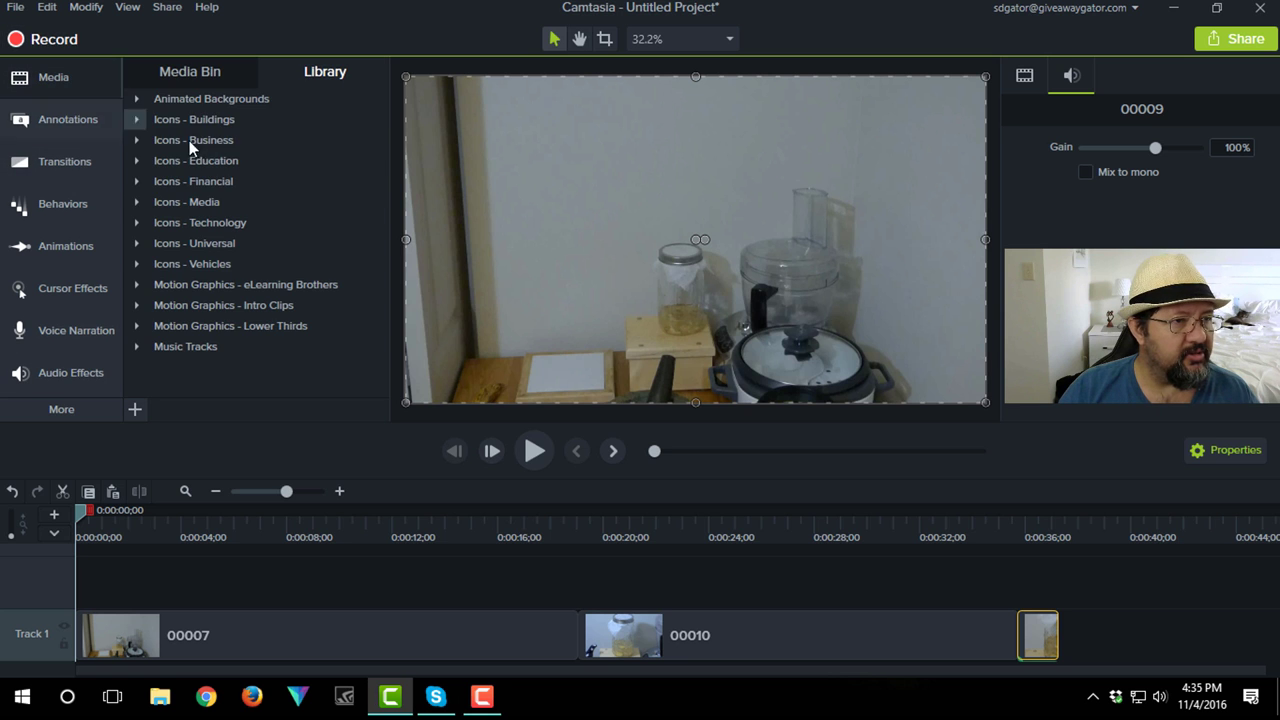
click(201, 79)
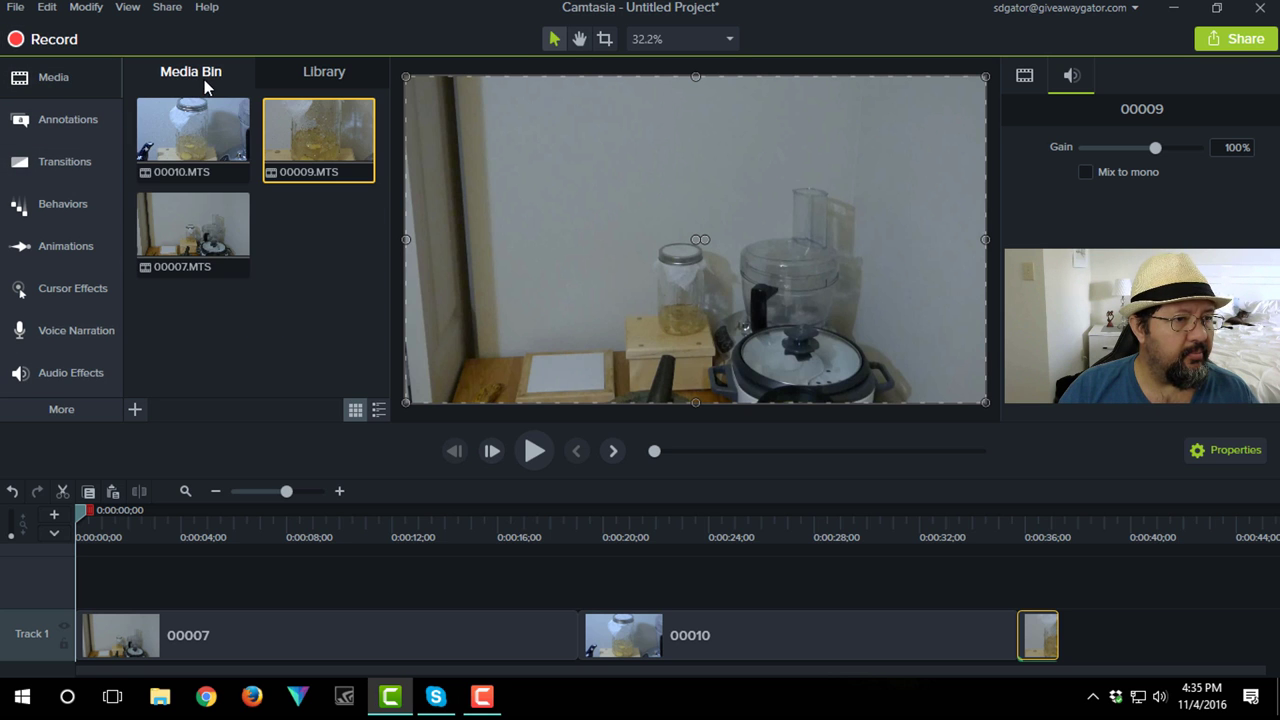
click(360, 645)
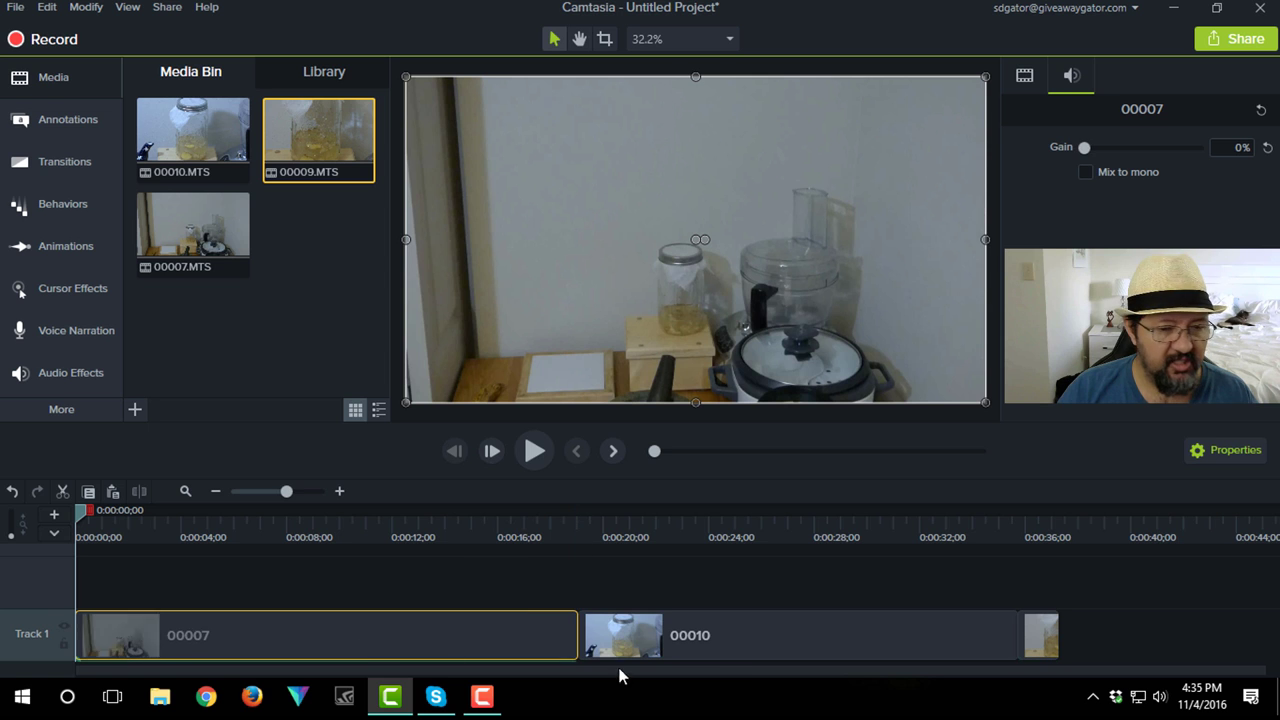
click(743, 650)
click(1047, 633)
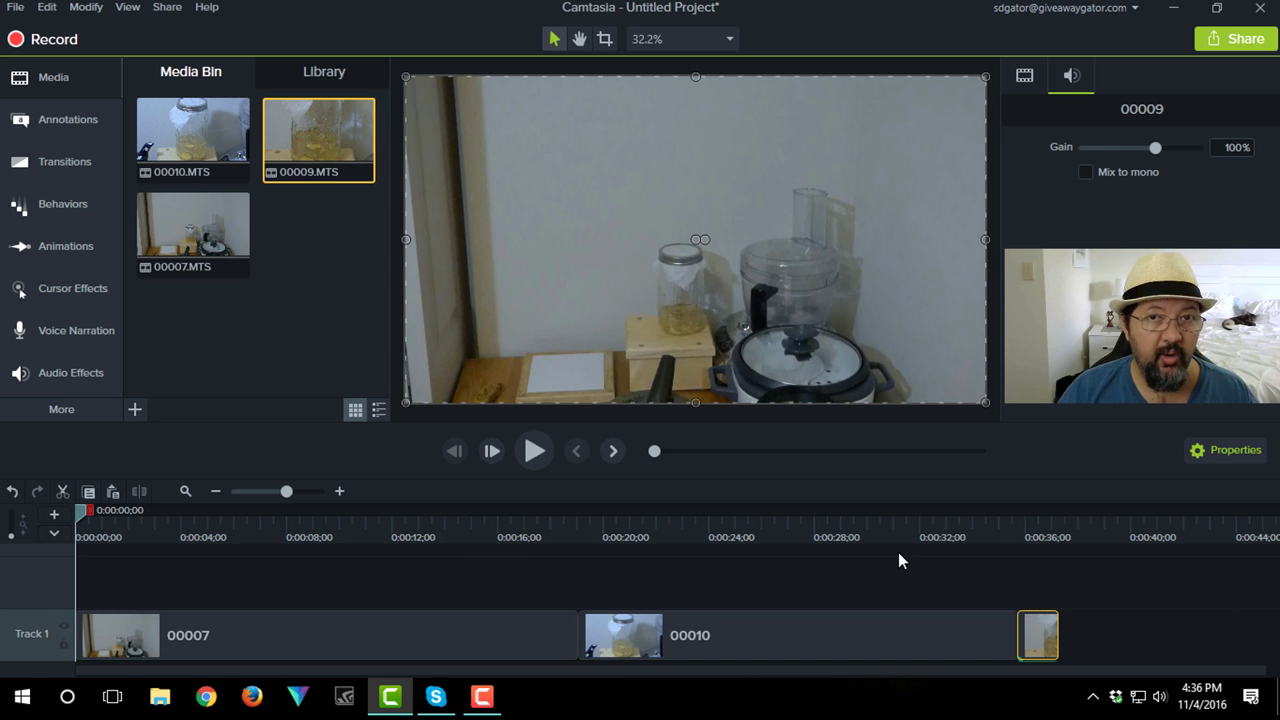
Play clip 00007 from the timeline and stop near 0:11;22
click(192, 636)
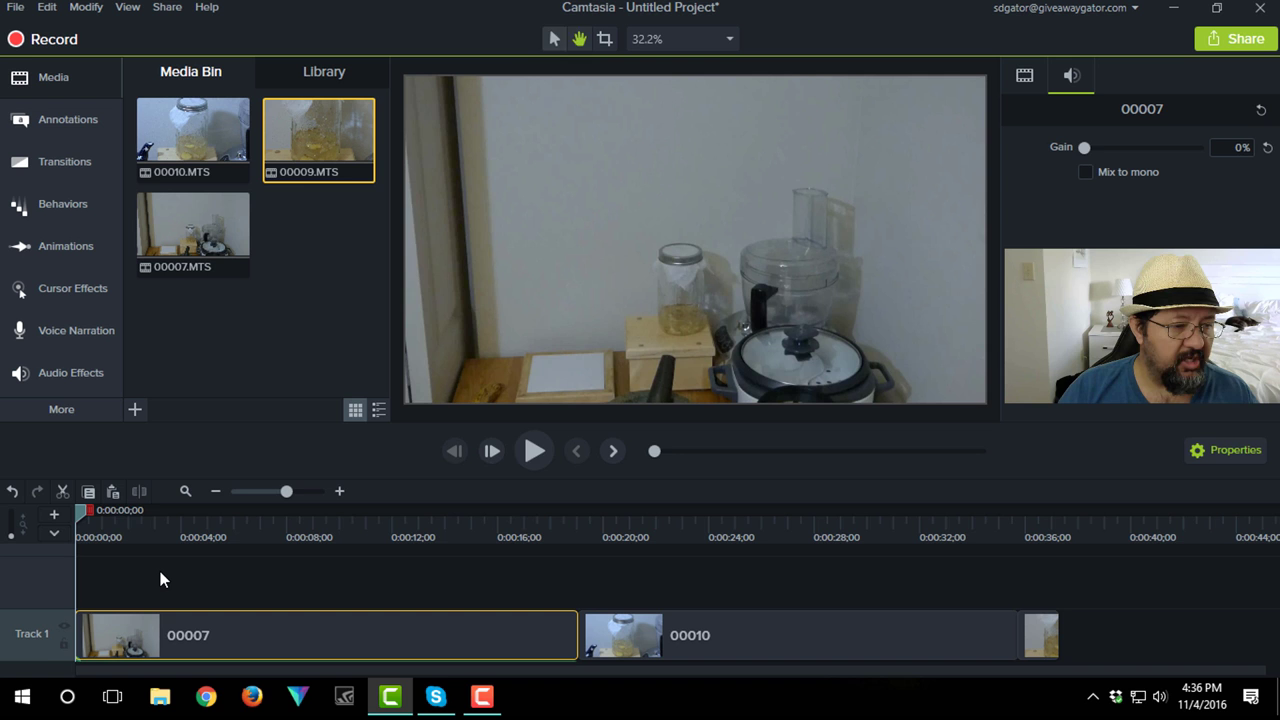
key(space)
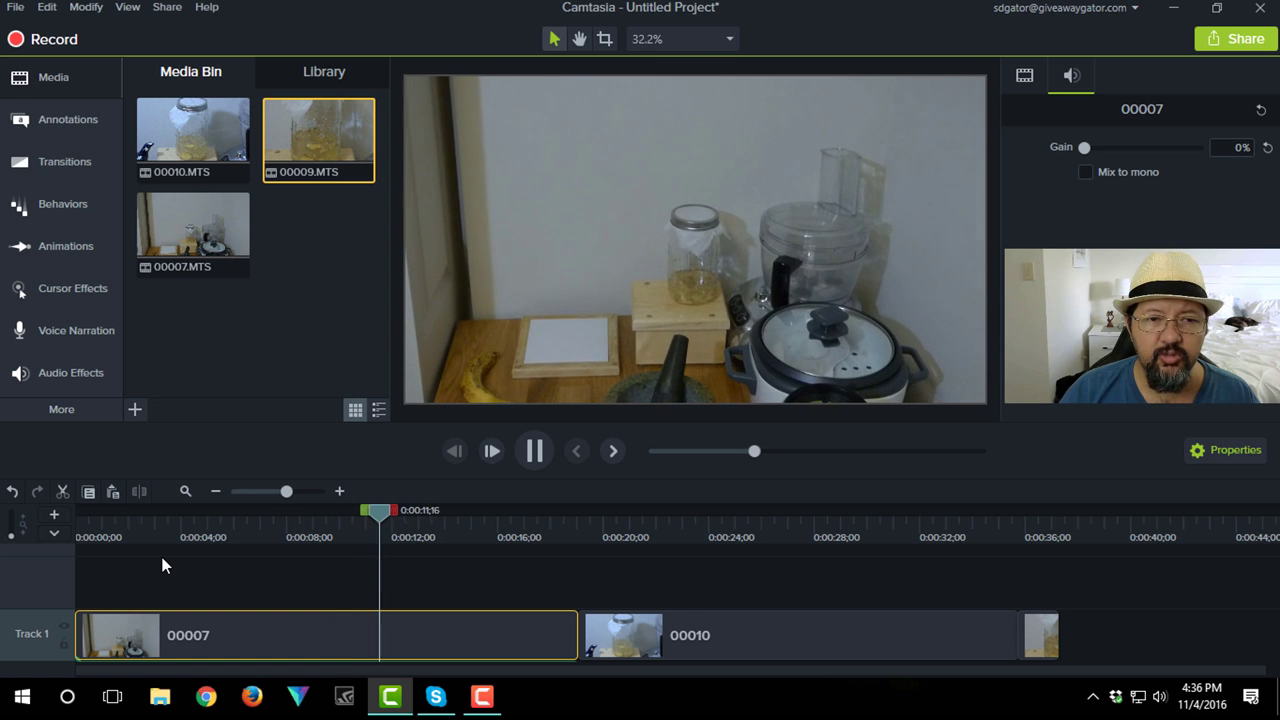
key(space)
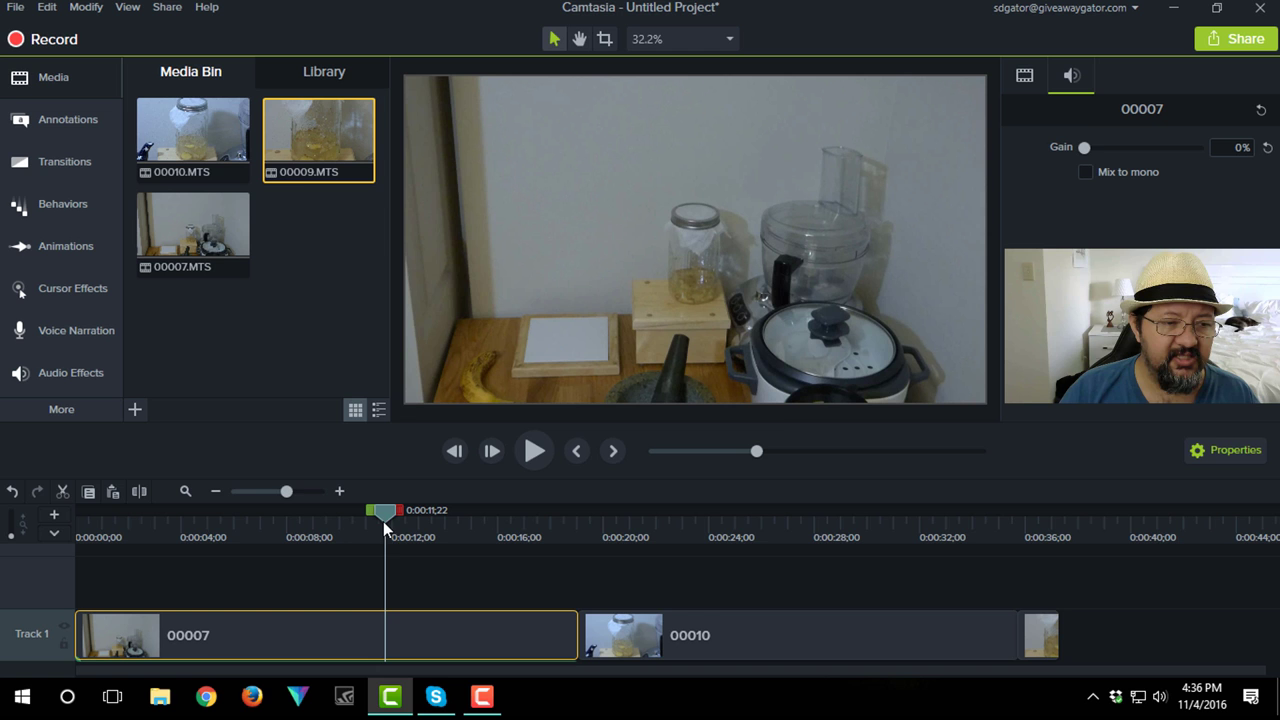
Split clip 00007 at 0:10;09 and delete its opening piece
drag(384, 518, 346, 526)
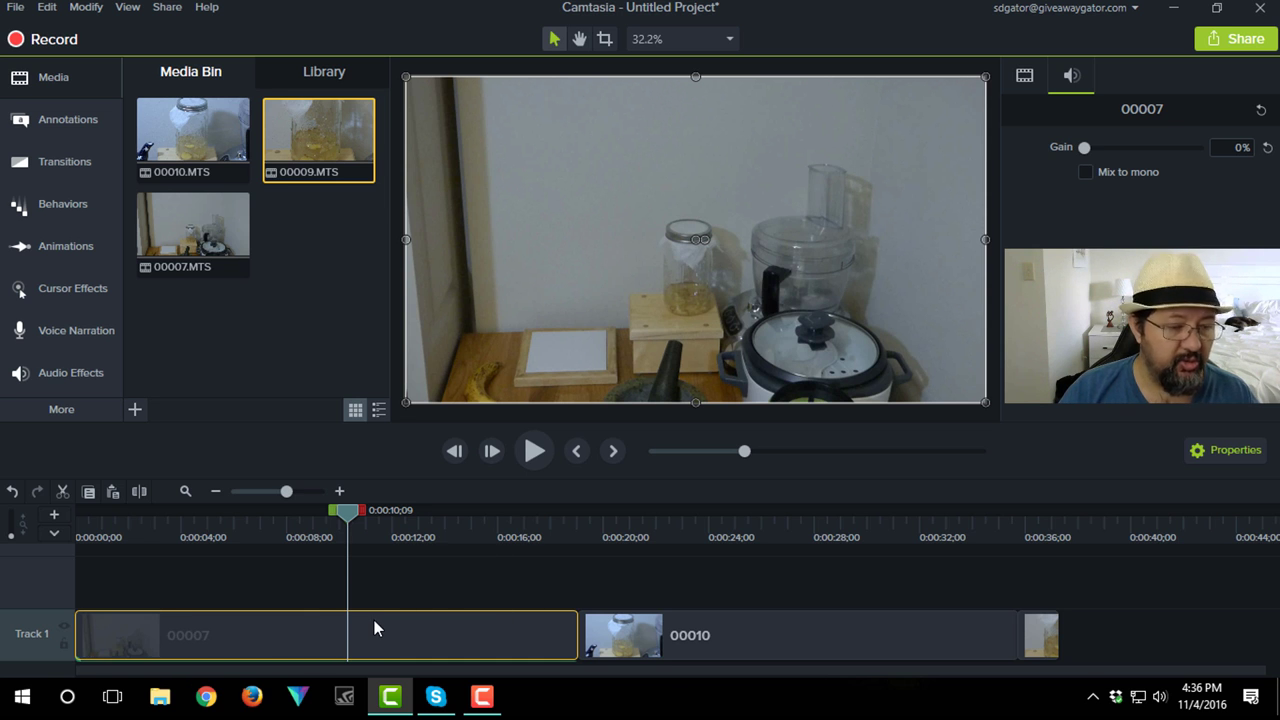
key(s)
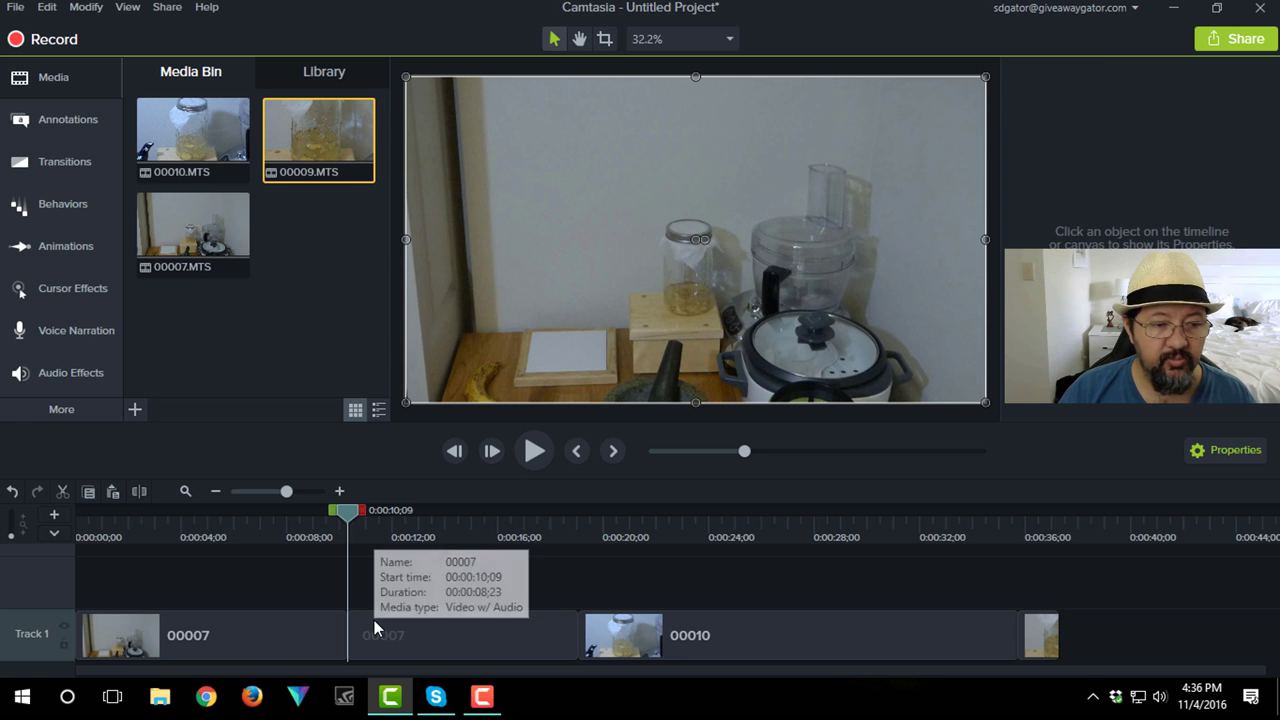
click(296, 638)
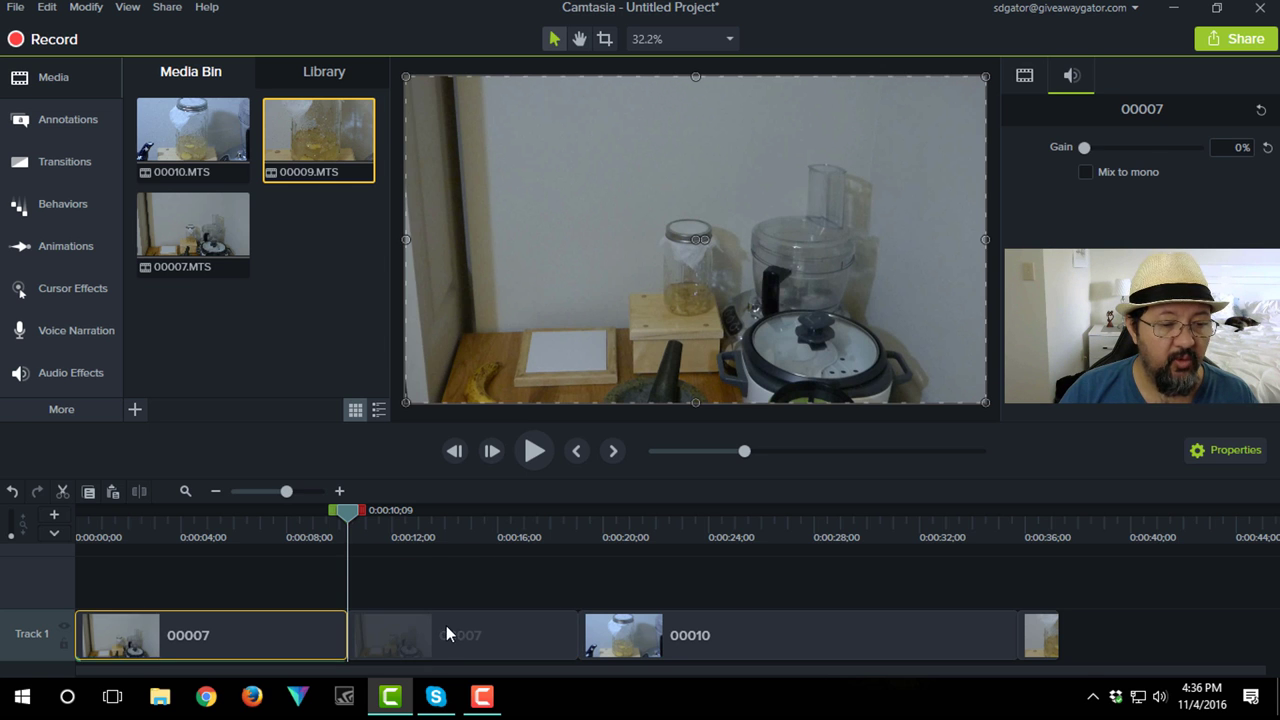
click(927, 627)
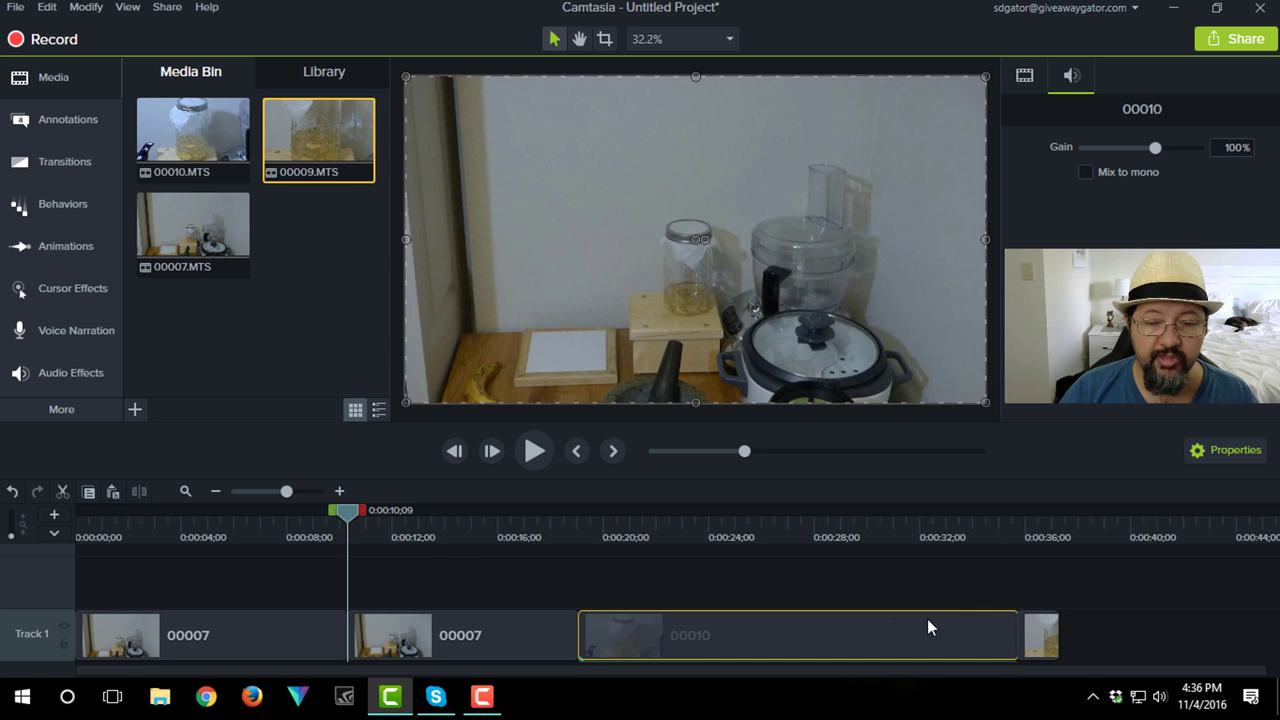
click(1049, 632)
click(240, 641)
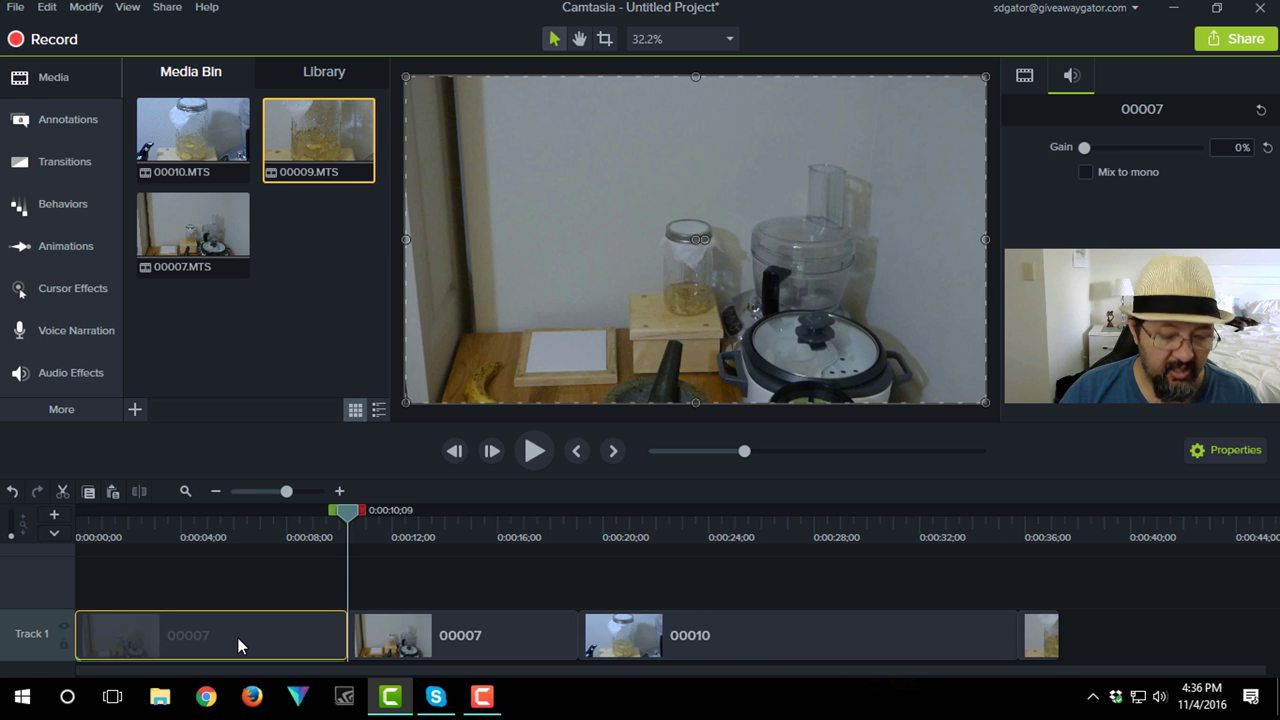
key(Delete)
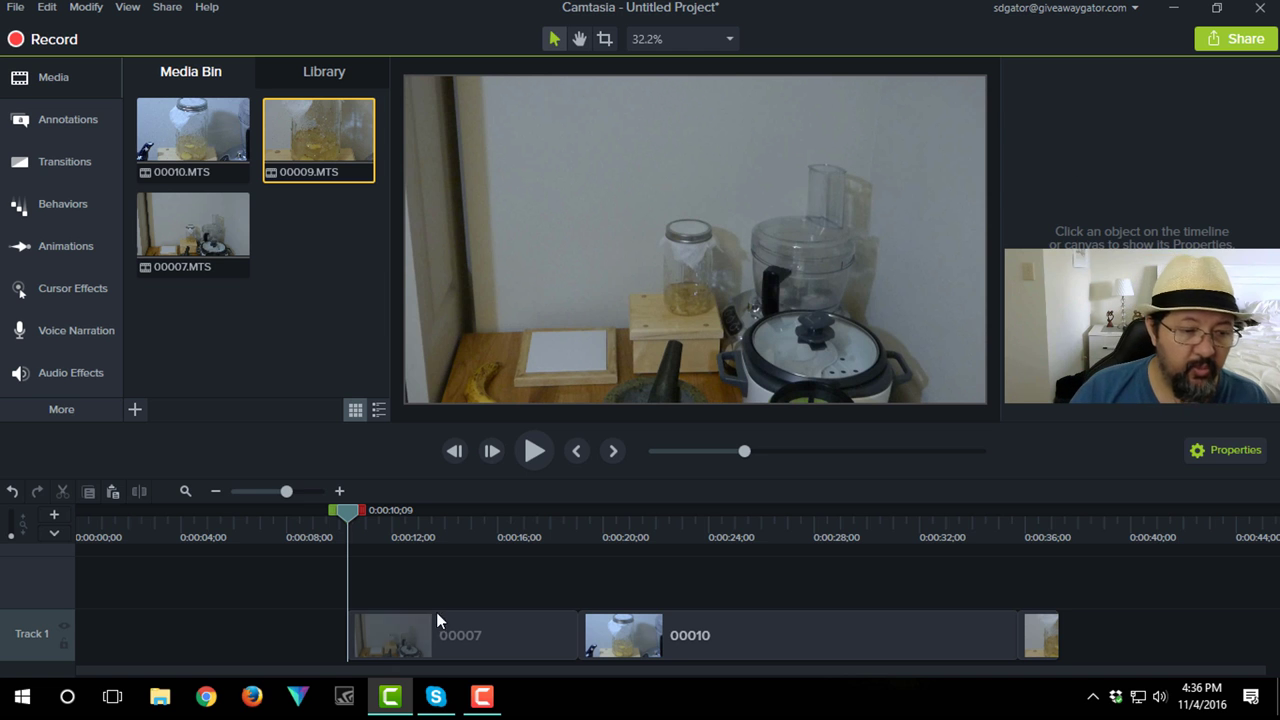
Slide the remaining 00007 piece, 00010 and 00009 left so Track 1 has no gaps
drag(453, 629, 144, 655)
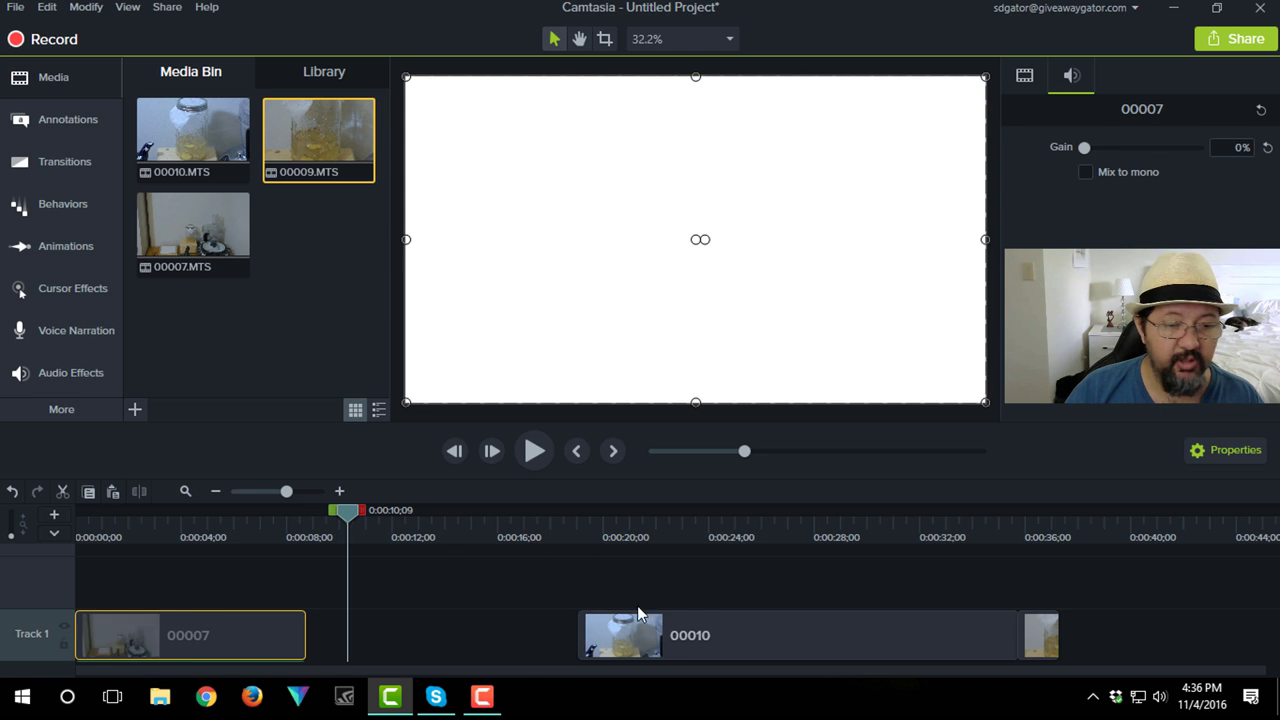
drag(637, 615, 393, 649)
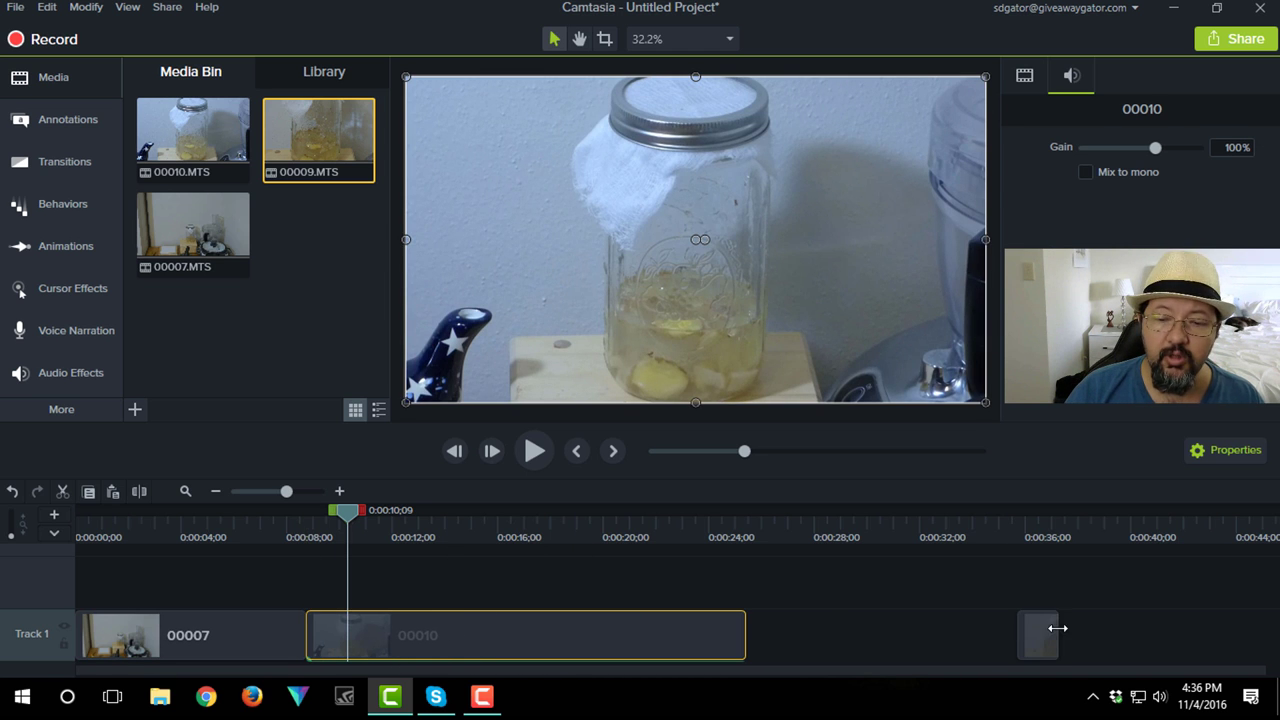
drag(1045, 628, 702, 651)
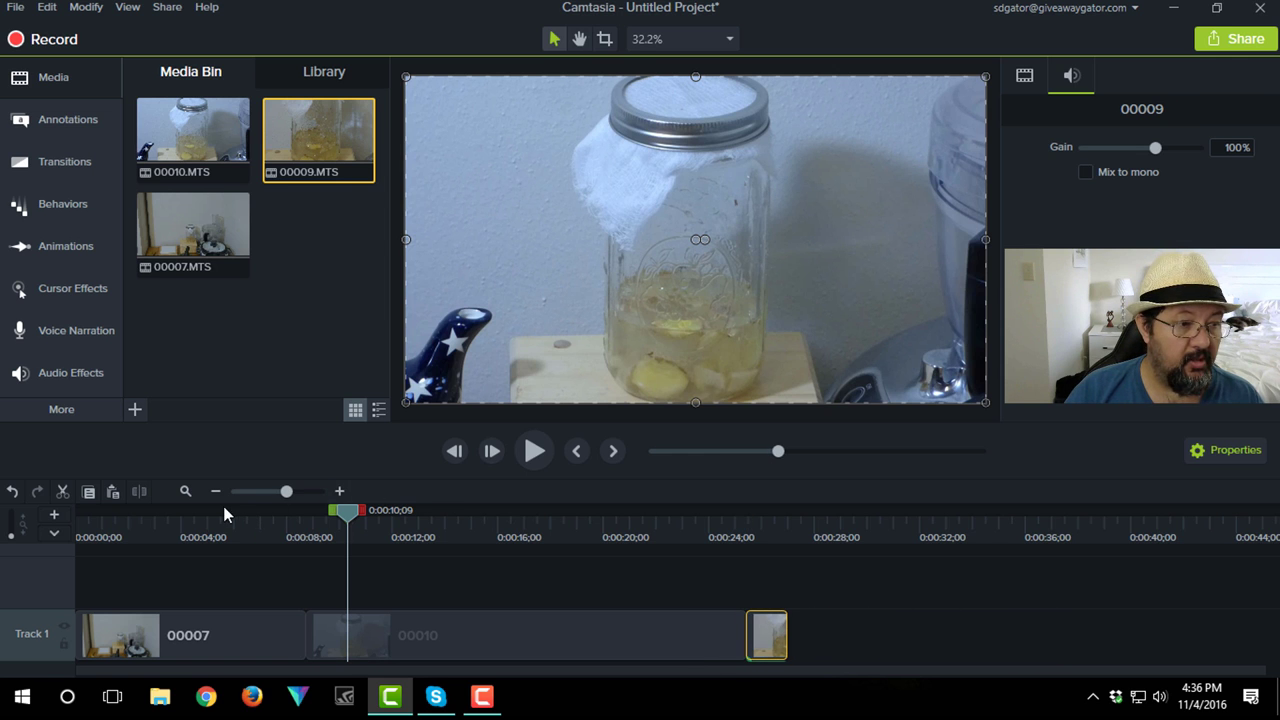
Undo the clip moves and the deletion to bring back the opening of 00007
click(12, 493)
click(12, 493)
click(12, 493)
click(12, 493)
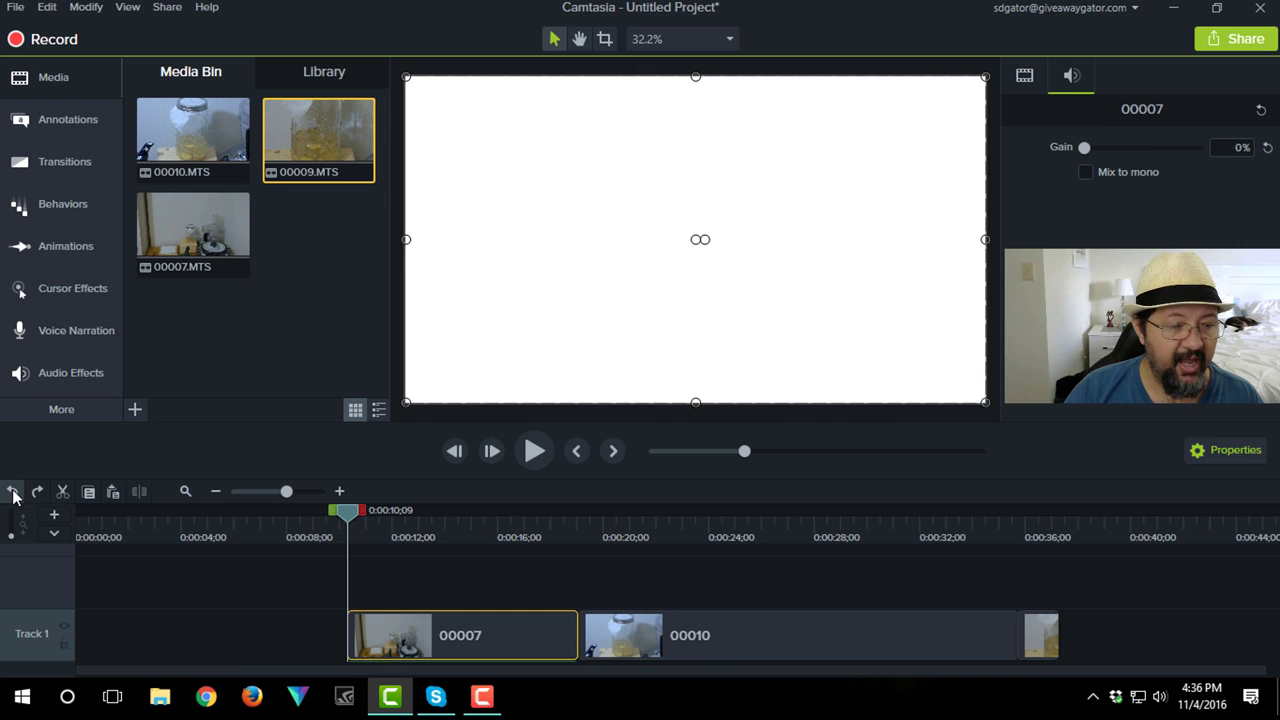
click(12, 493)
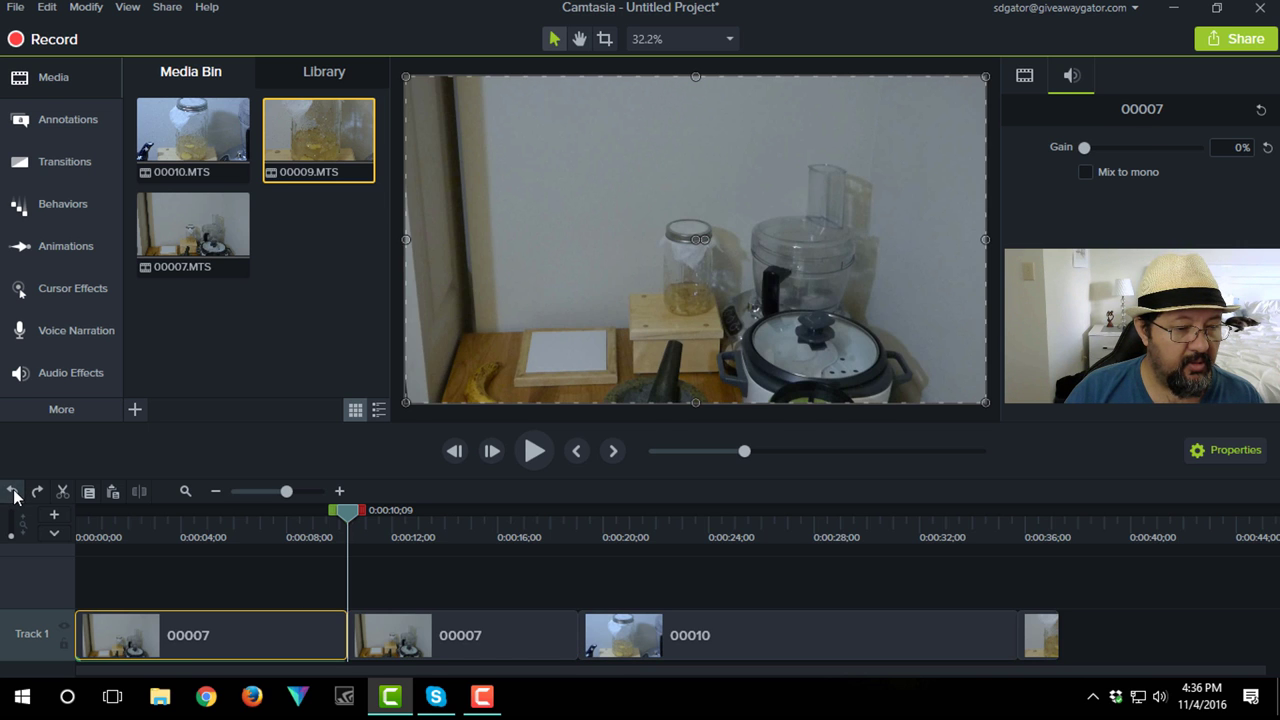
Re-split clip 00007 at 0:00:10;09 and select its left piece
click(12, 493)
click(12, 493)
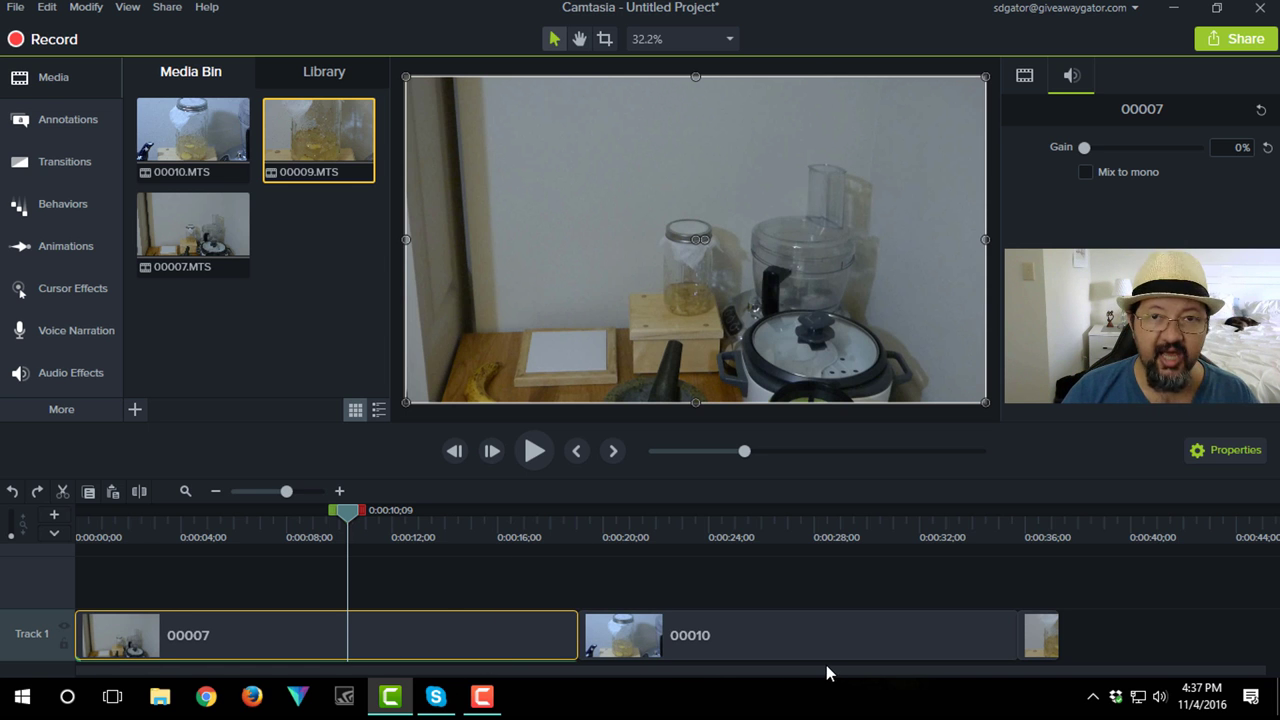
key(ctrl+y)
key(ctrl+y)
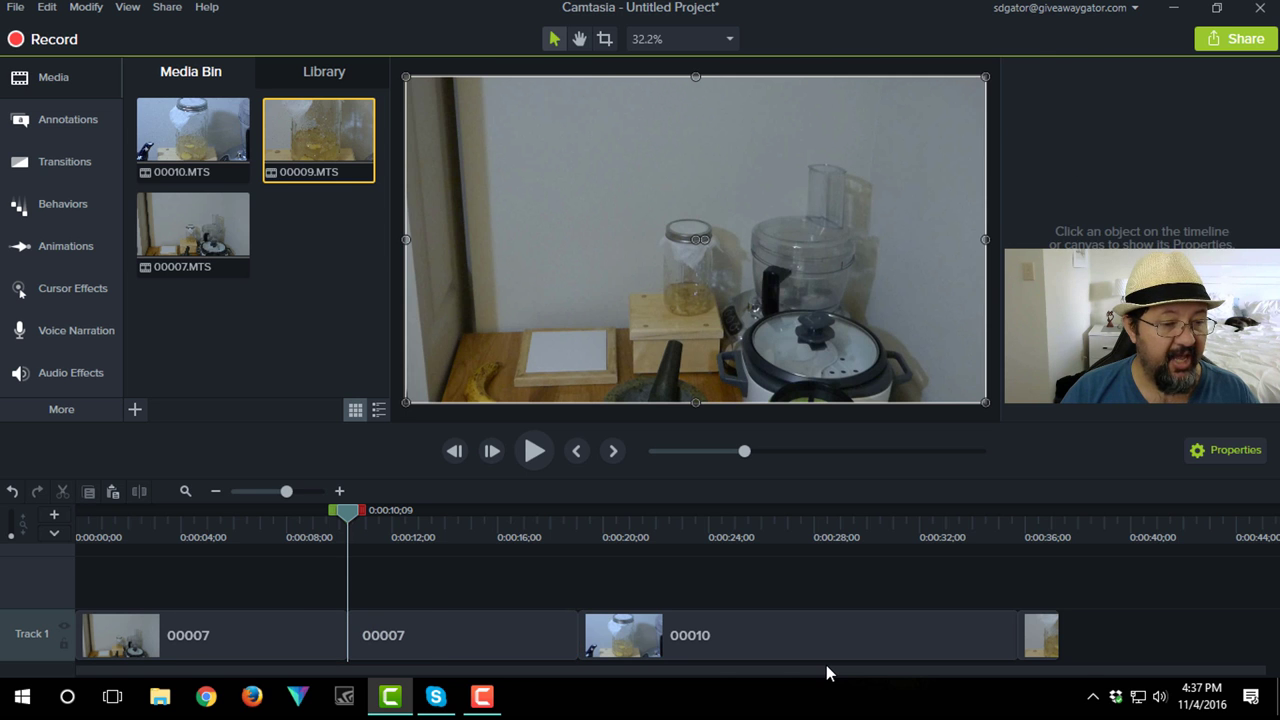
click(286, 617)
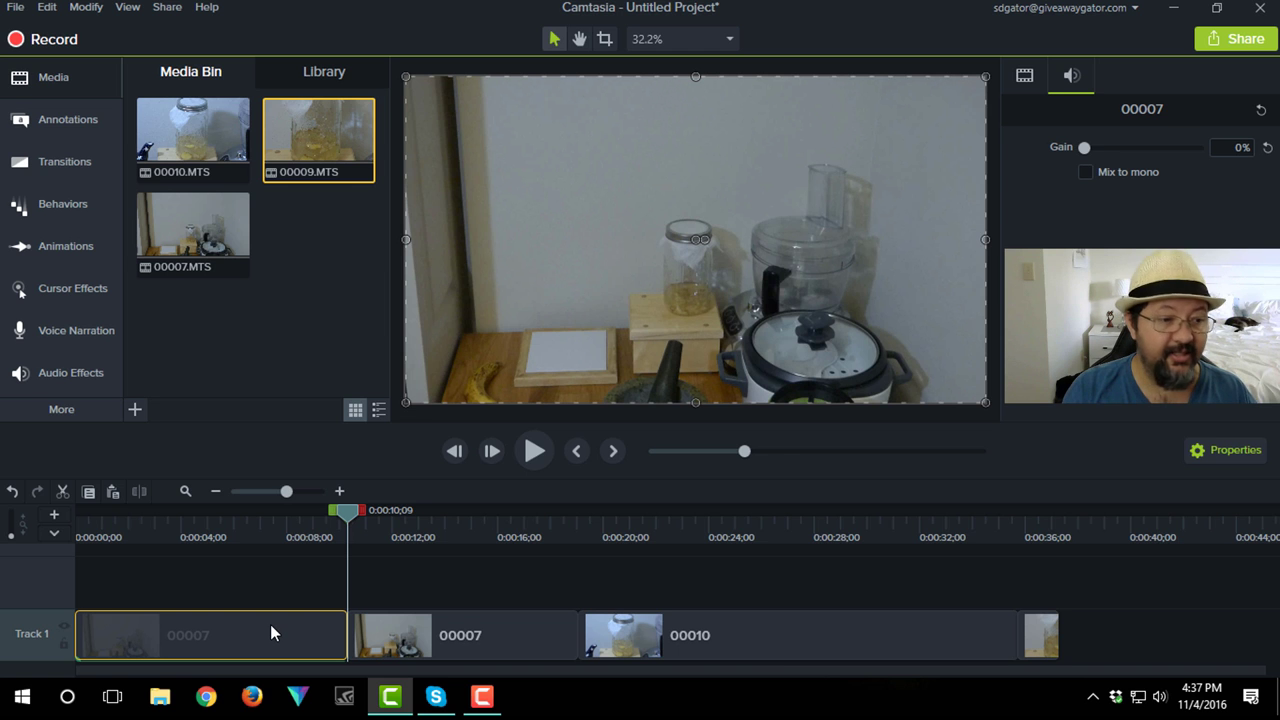
Ripple-delete the first 00007 piece and play the timeline from the start to check it
key(Delete)
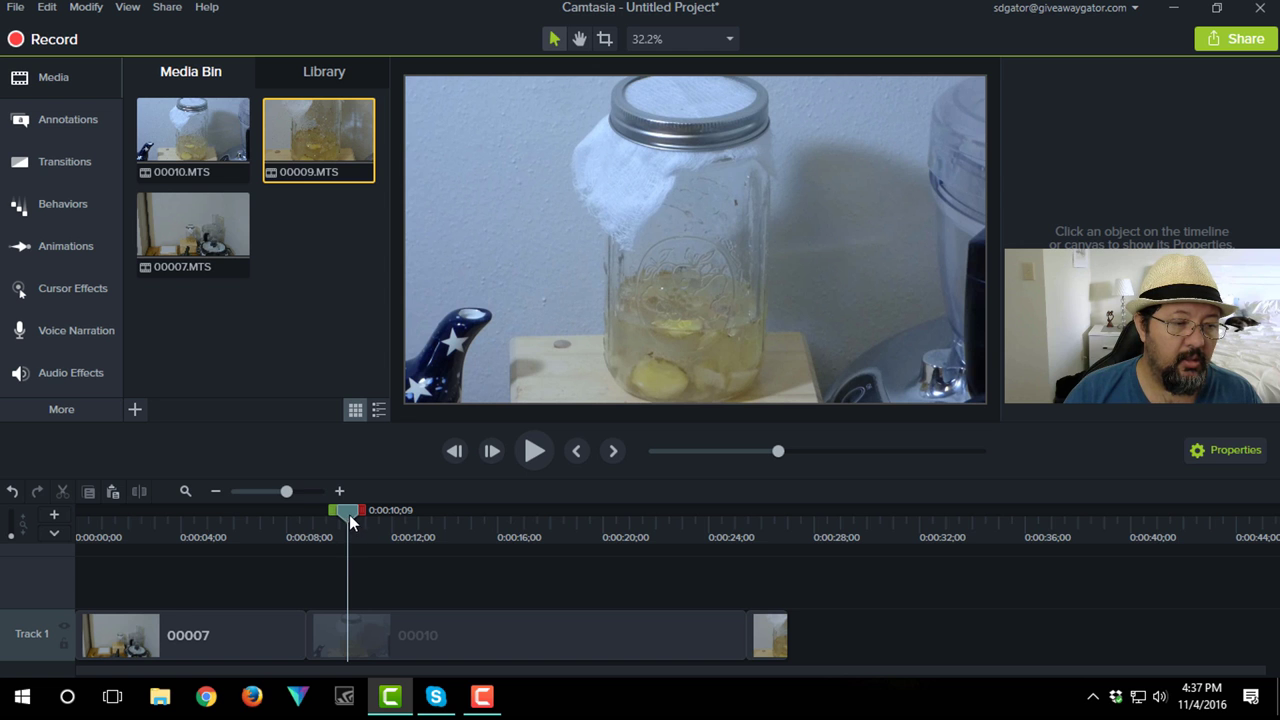
click(80, 537)
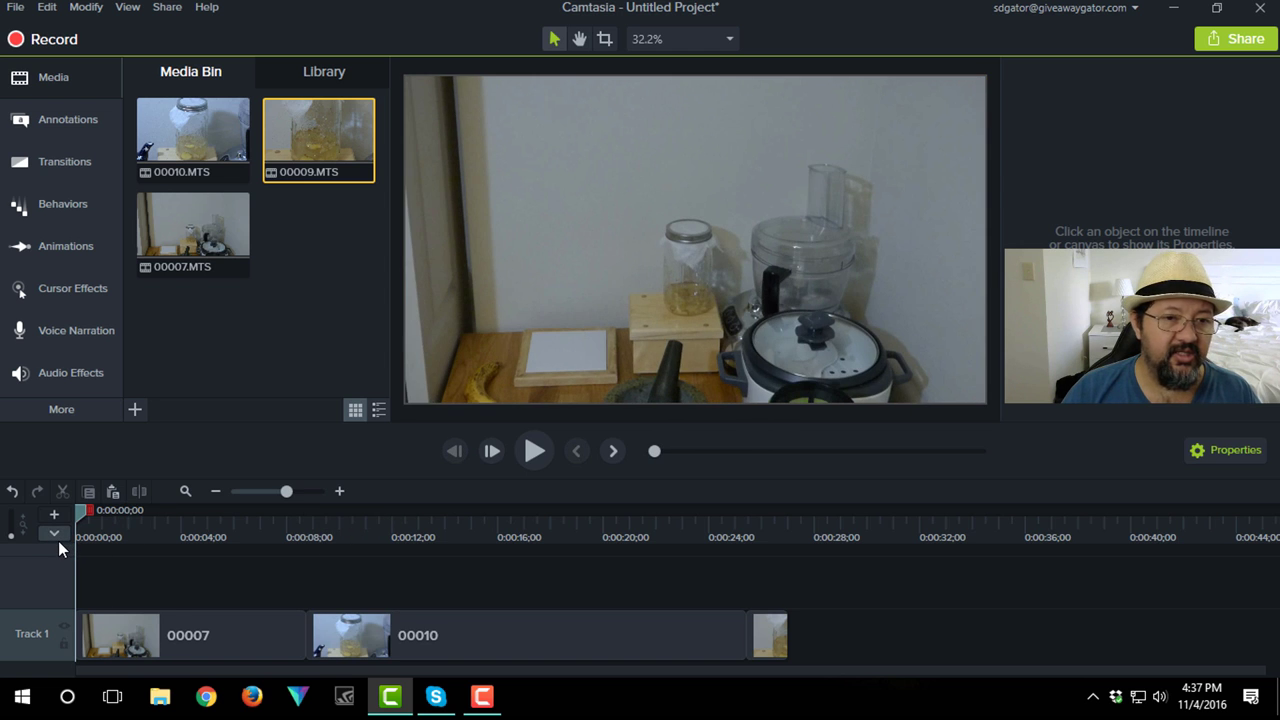
key(space)
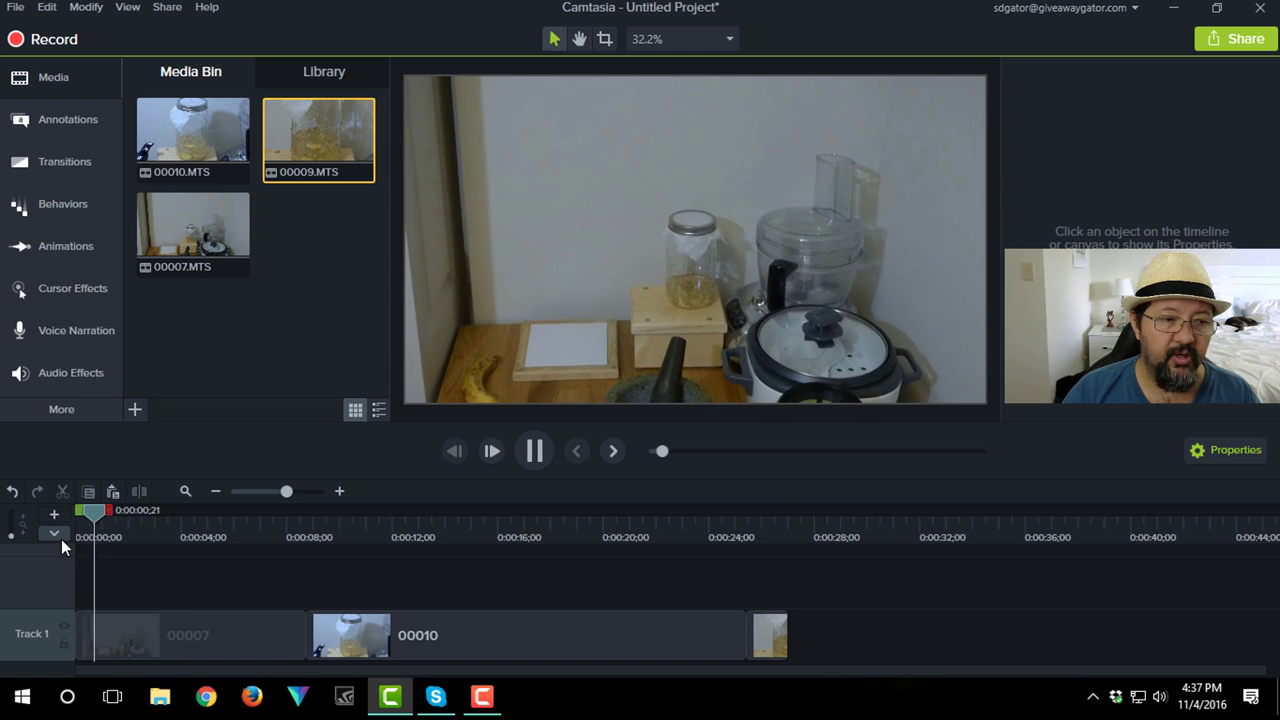
key(space)
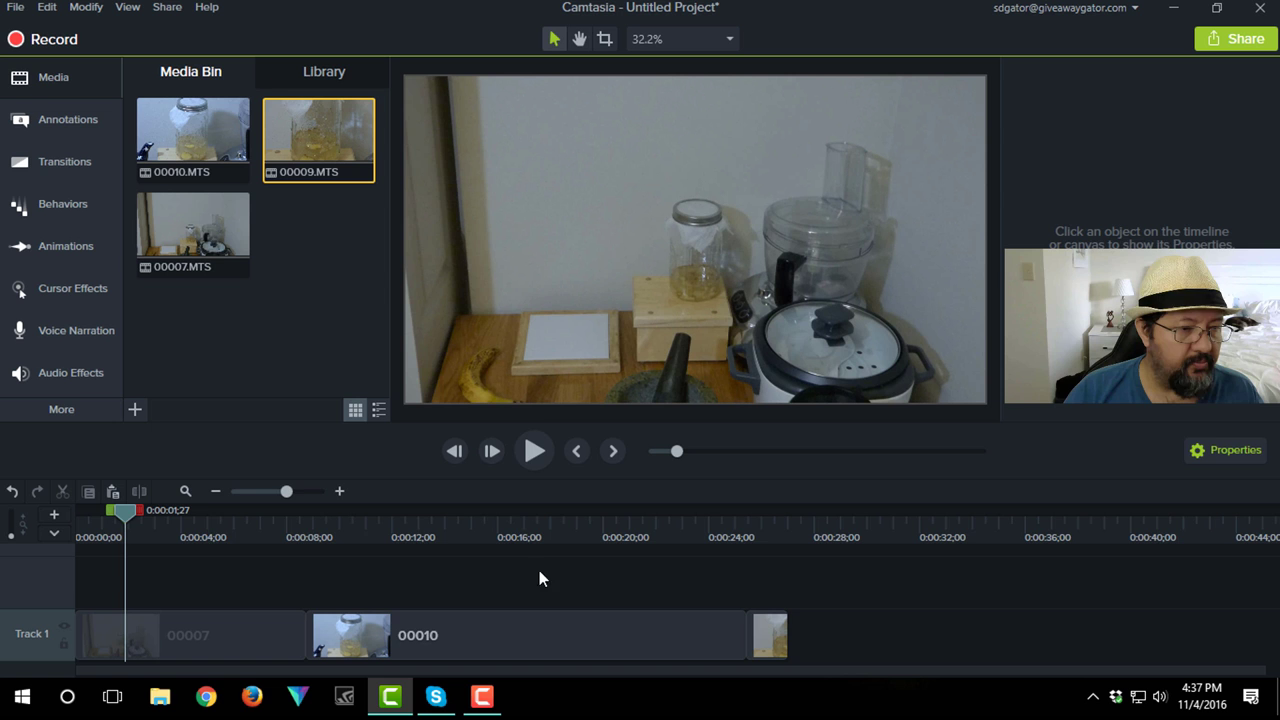
Undo and redo the ripple delete, then select all three clips on Track 1
click(12, 491)
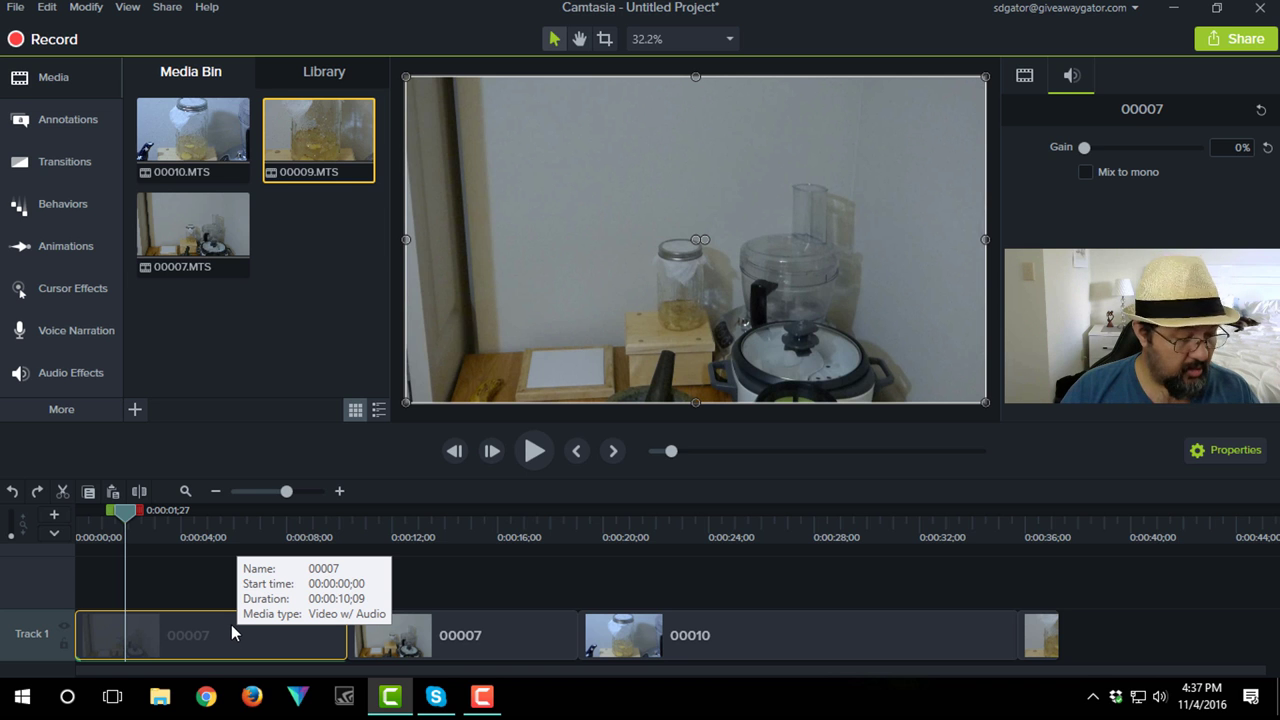
key(ctrl+z)
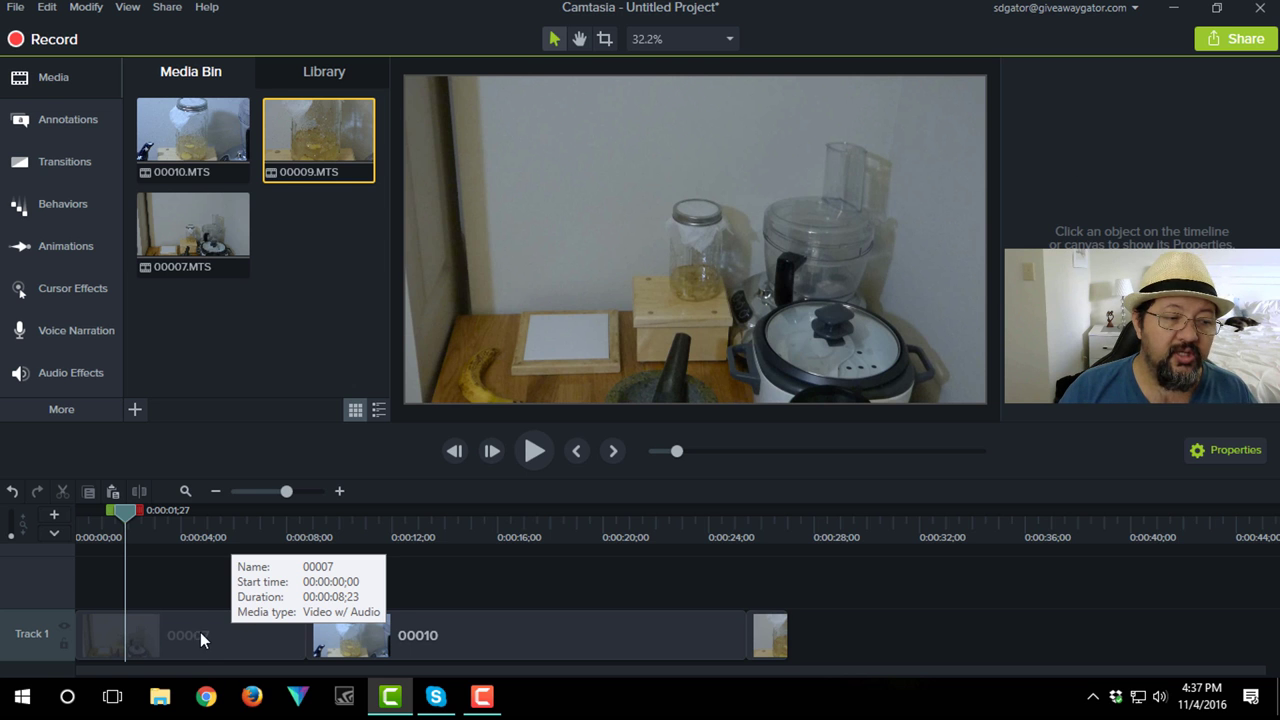
drag(212, 570, 798, 670)
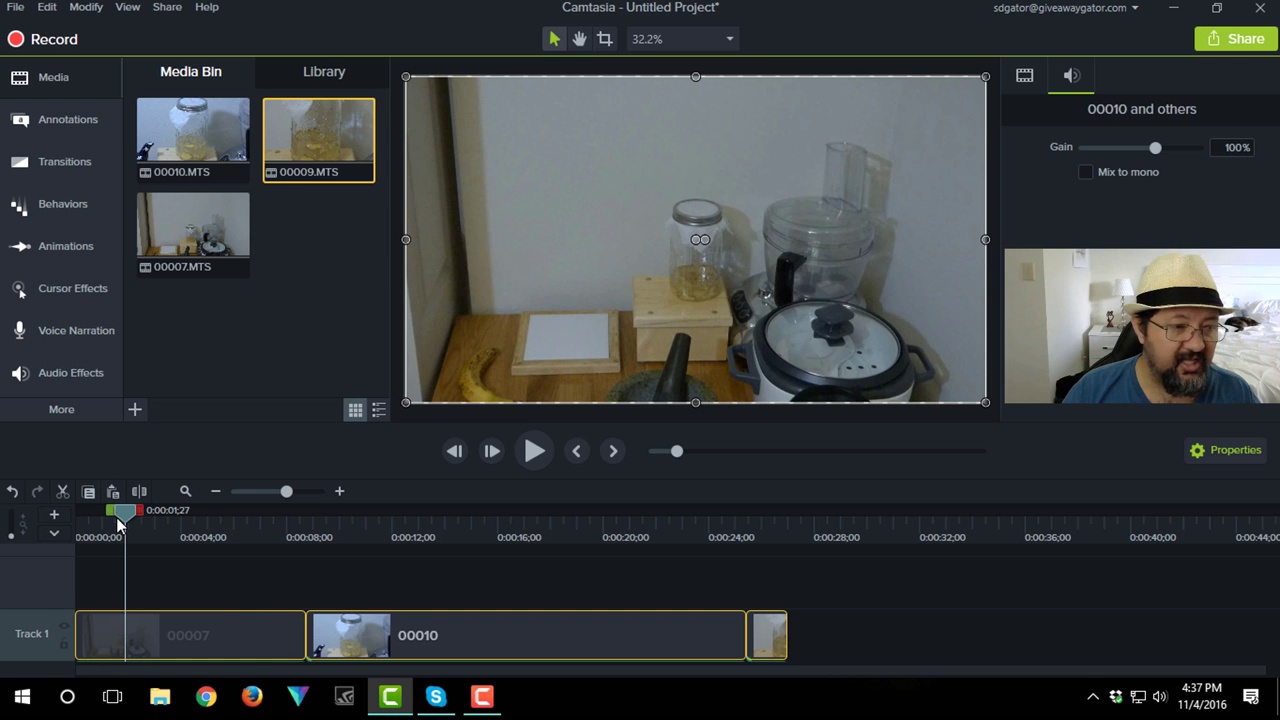
Split clip 00010 at 0:00:17;05 and ripple-delete its first piece so 00009 starts just after 0:16
drag(117, 512, 519, 560)
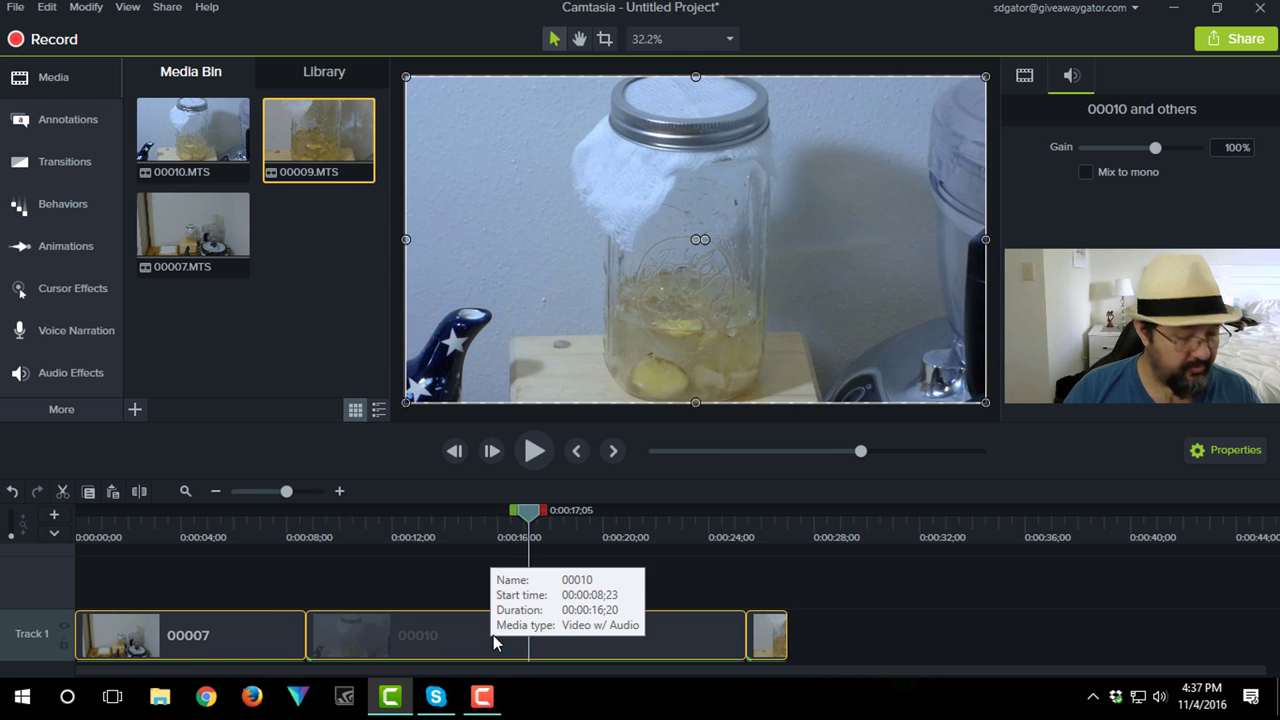
click(460, 645)
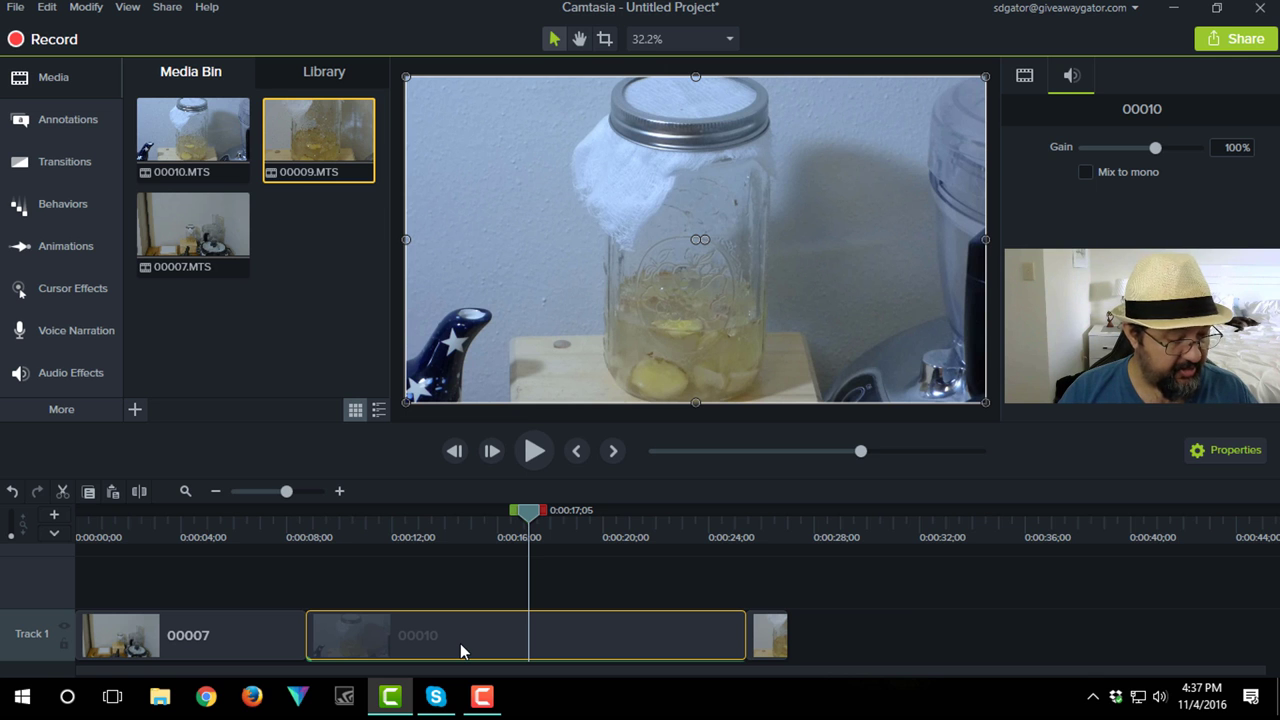
key(s)
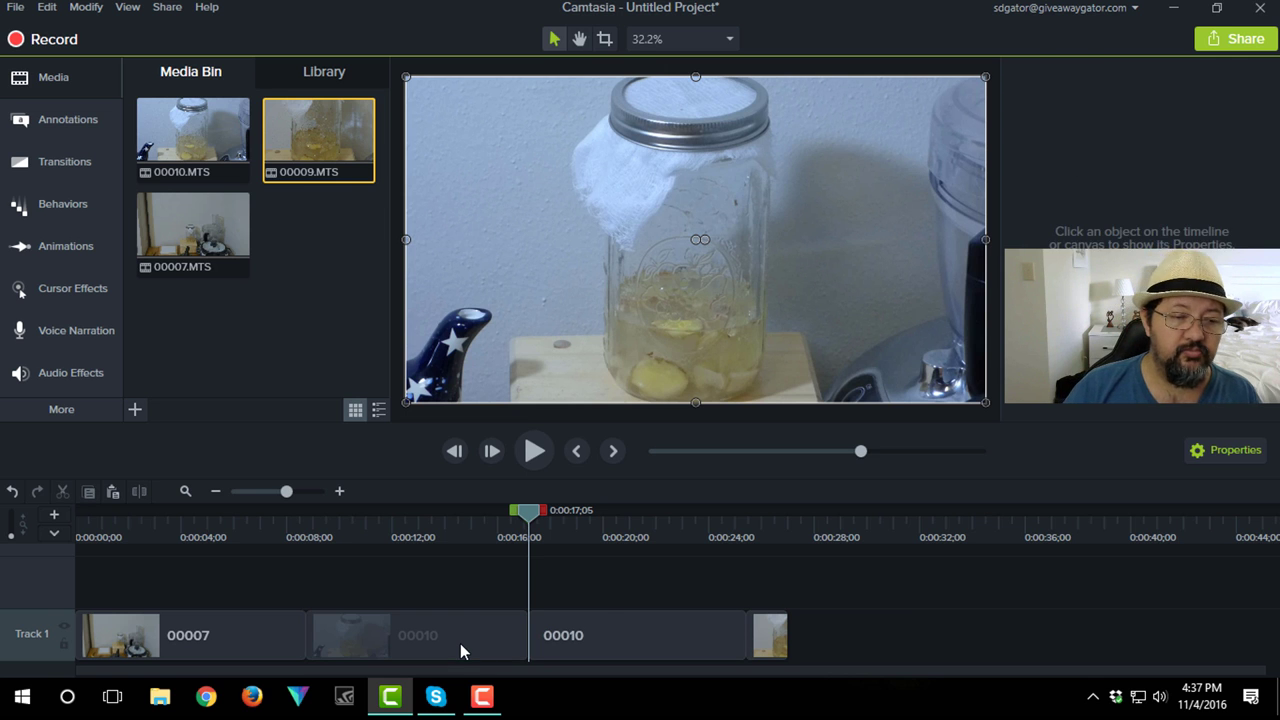
click(460, 643)
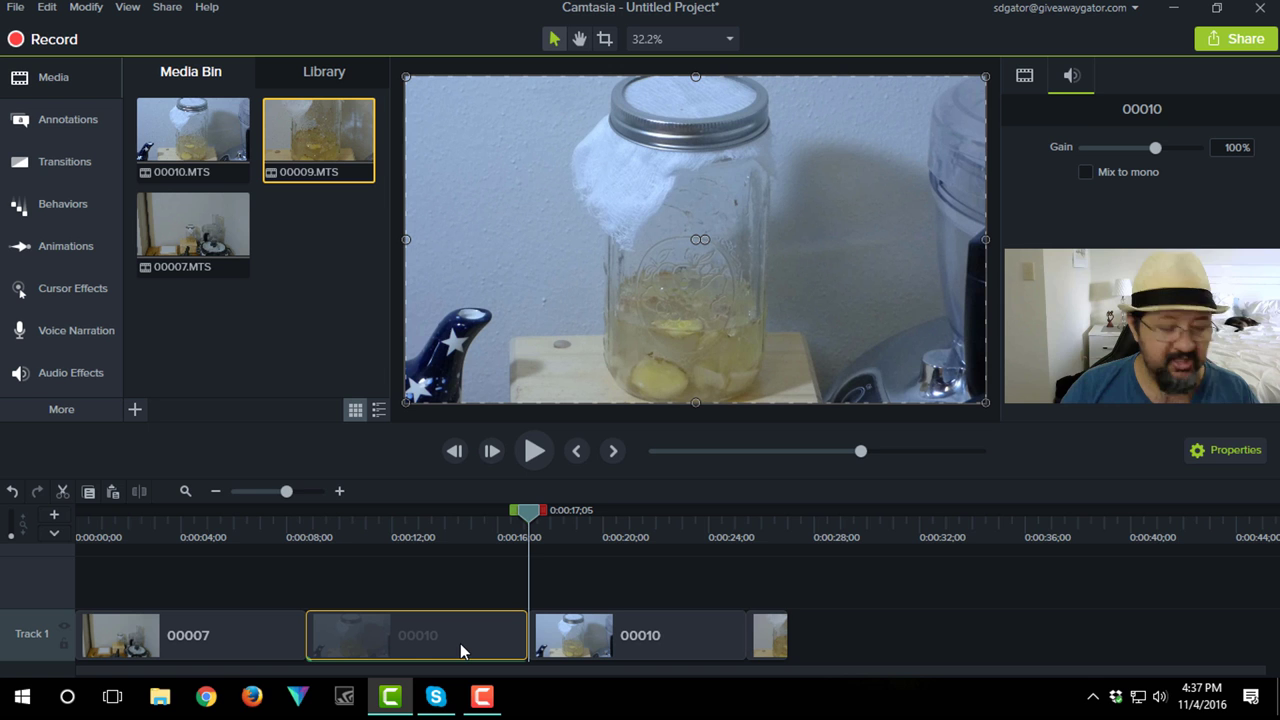
key(ctrl+Delete)
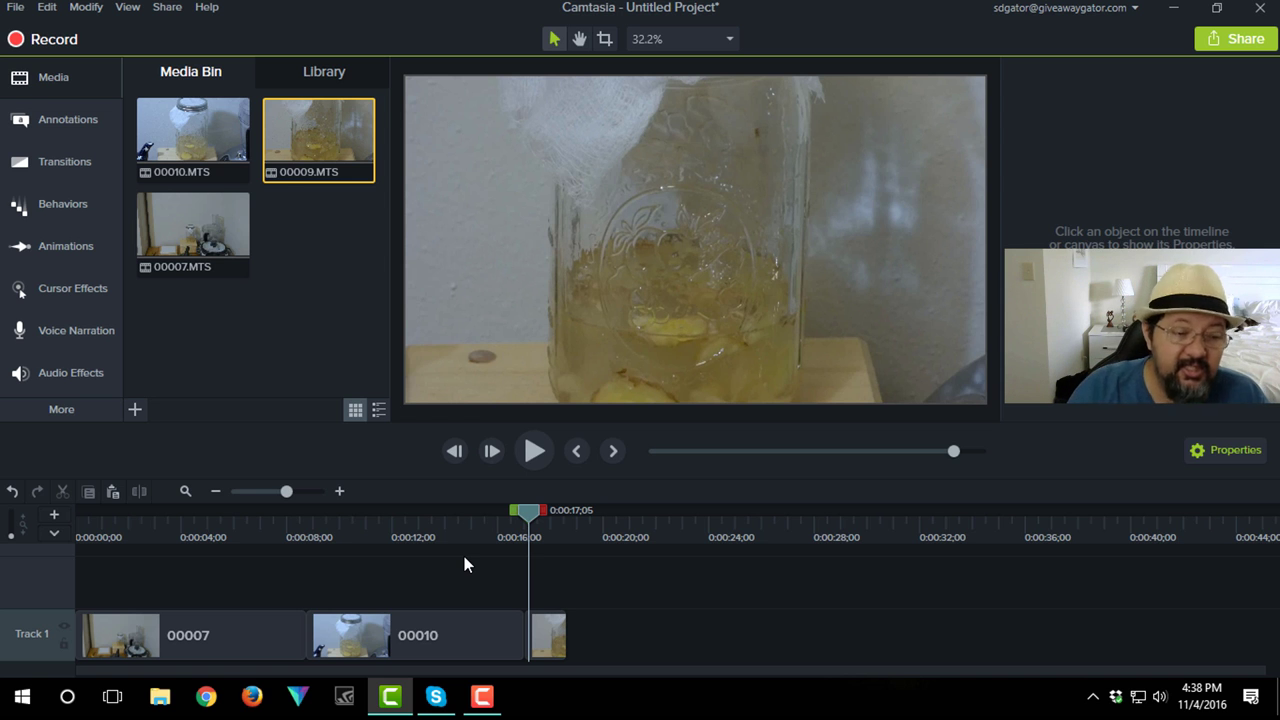
click(424, 631)
right_click(427, 637)
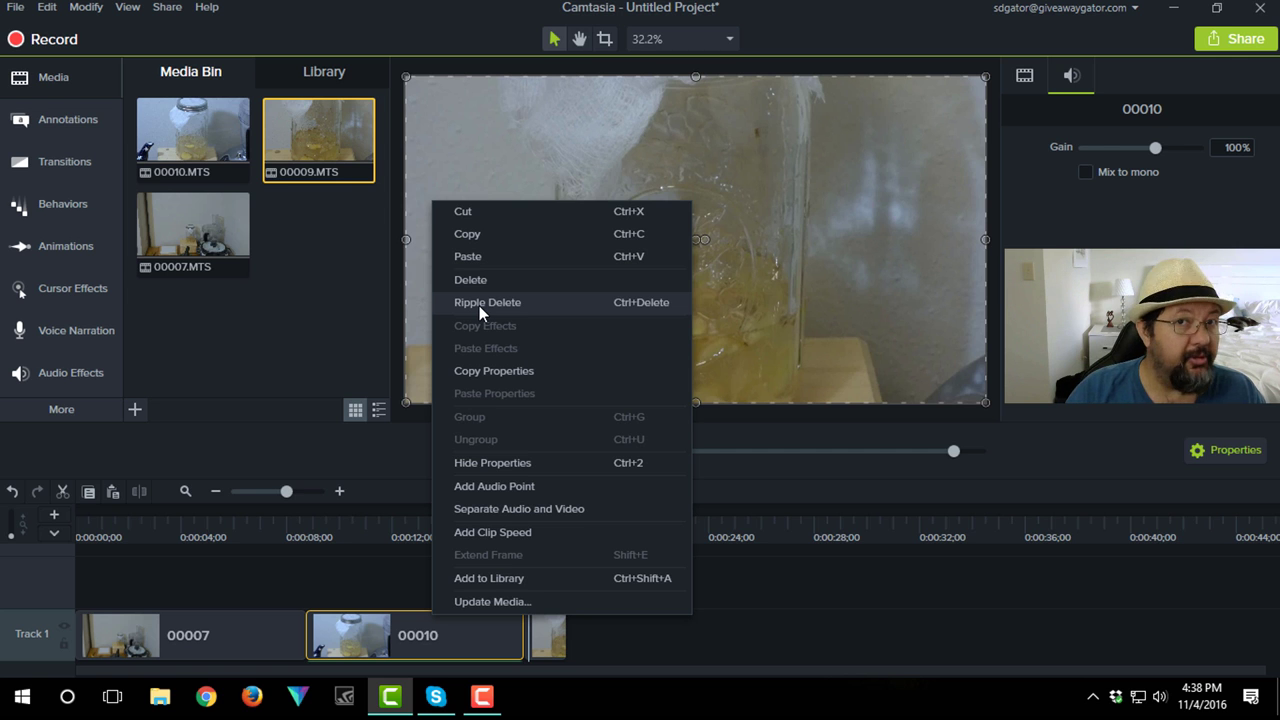
click(711, 650)
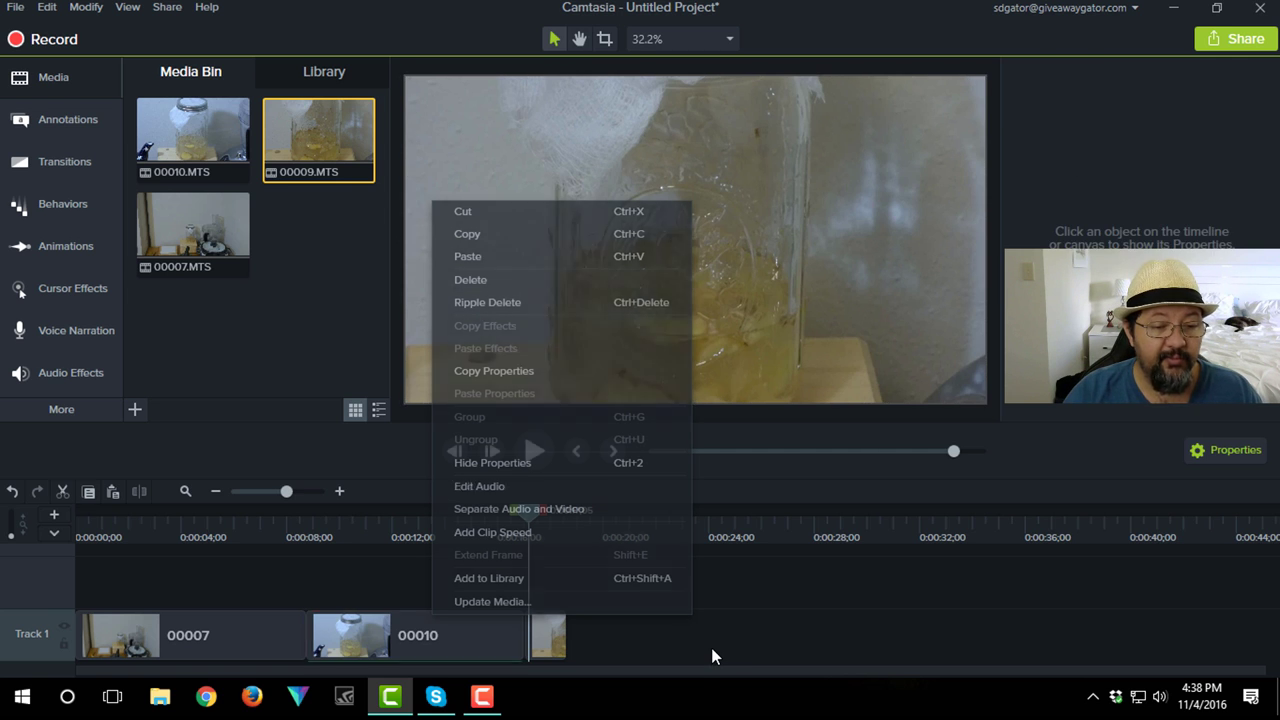